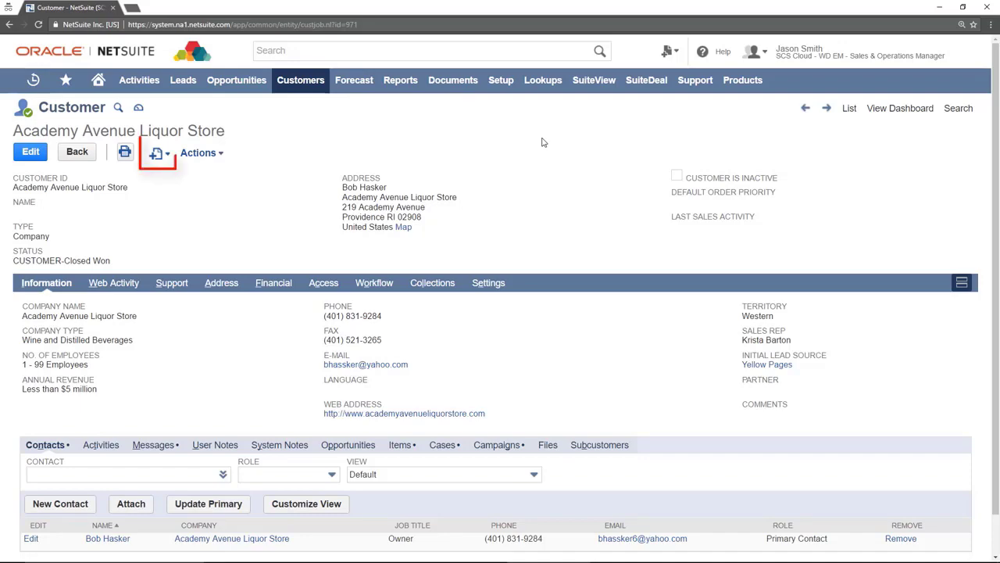
{"action": "left_click", "coordinate": [158, 154]}
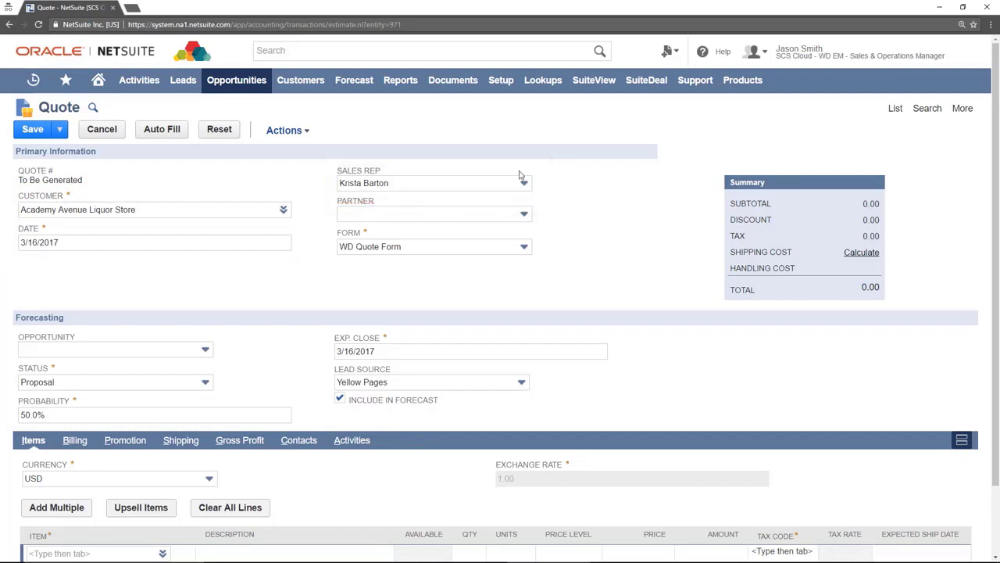
{"action": "left_click", "coordinate": [524, 184]}
{"action": "left_click_drag", "start_coordinate": [529, 275], "coordinate": [534, 228]}
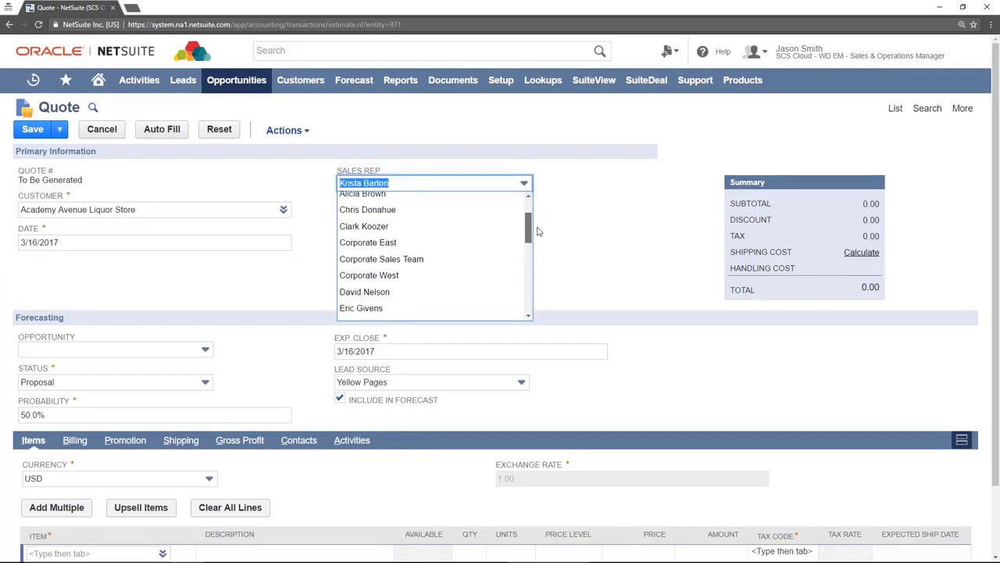
{"action": "left_click", "coordinate": [475, 211]}
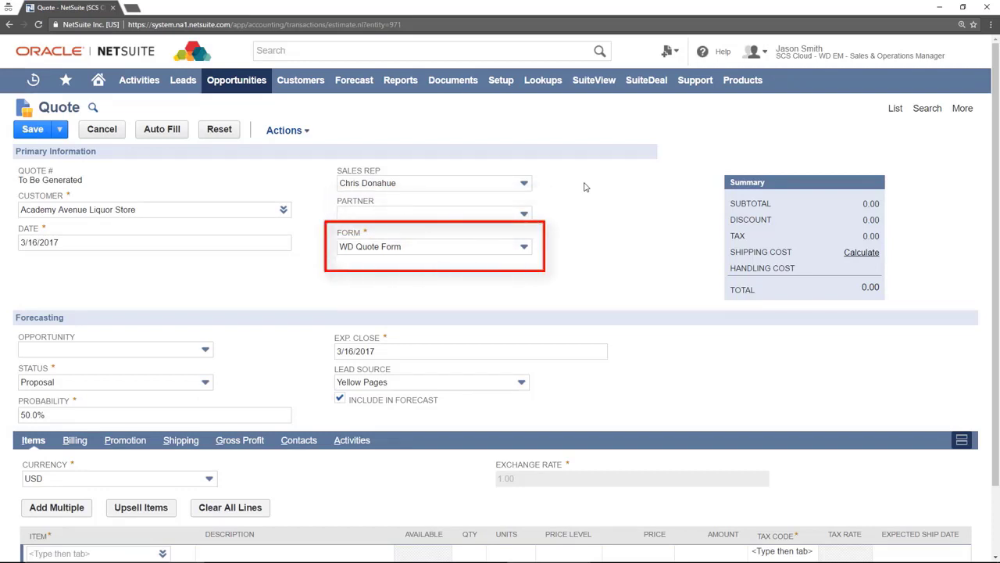
{"action": "left_click", "coordinate": [524, 247]}
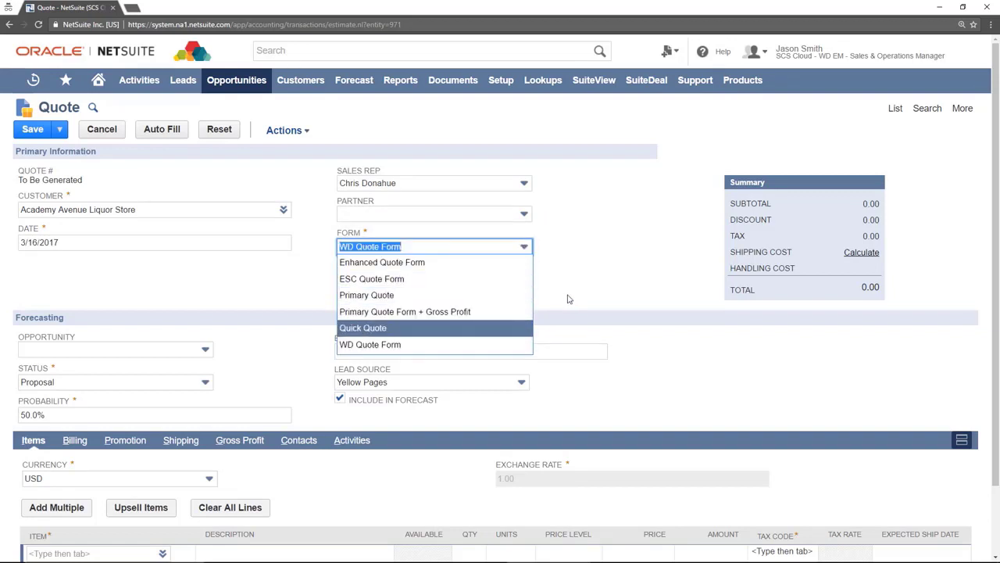
{"action": "left_click", "coordinate": [494, 345]}
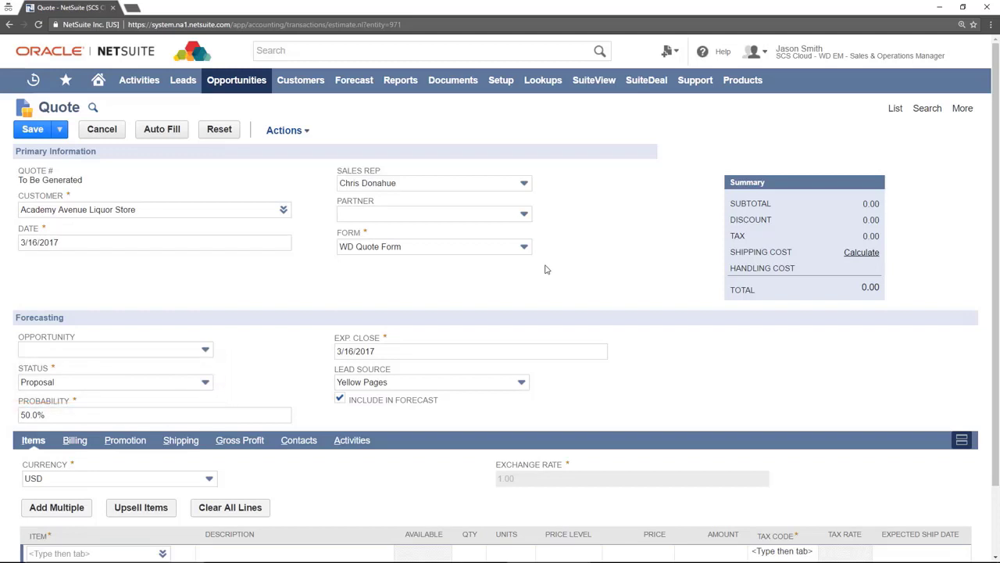
Step: Keep the quote status at Proposal and set probability to 20%
{"action": "left_click", "coordinate": [207, 382]}
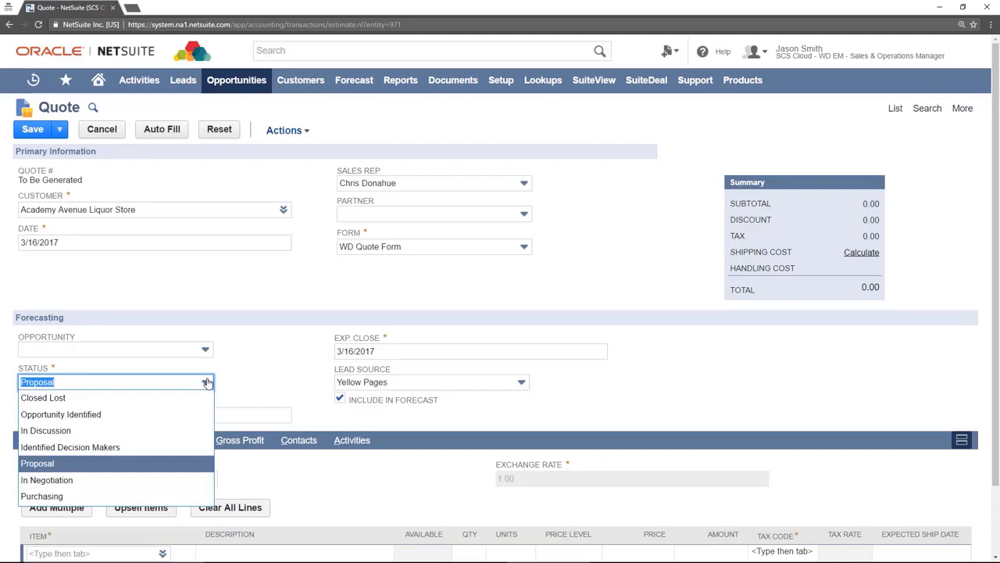
{"action": "left_click", "coordinate": [171, 470]}
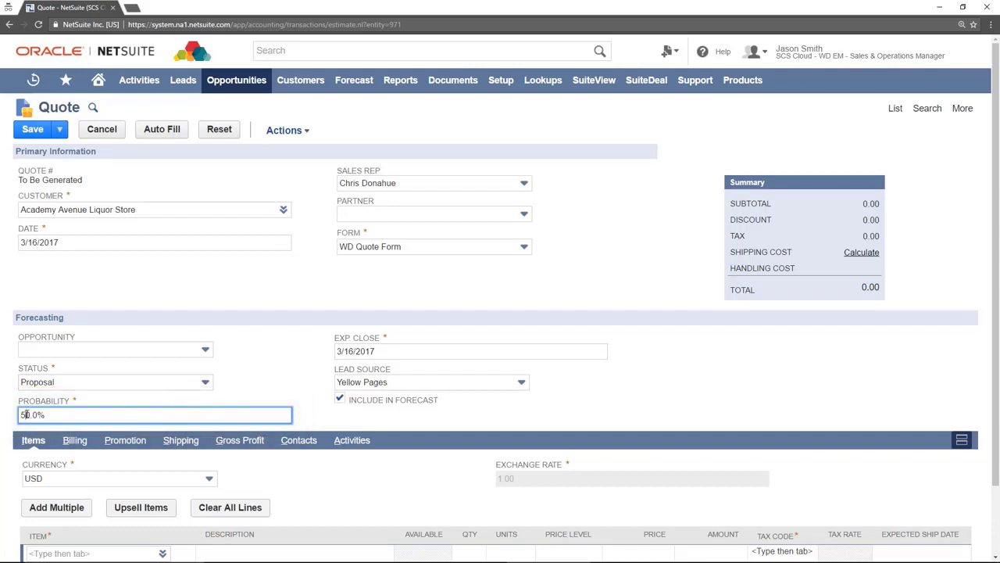
{"action": "type", "text": "2"}
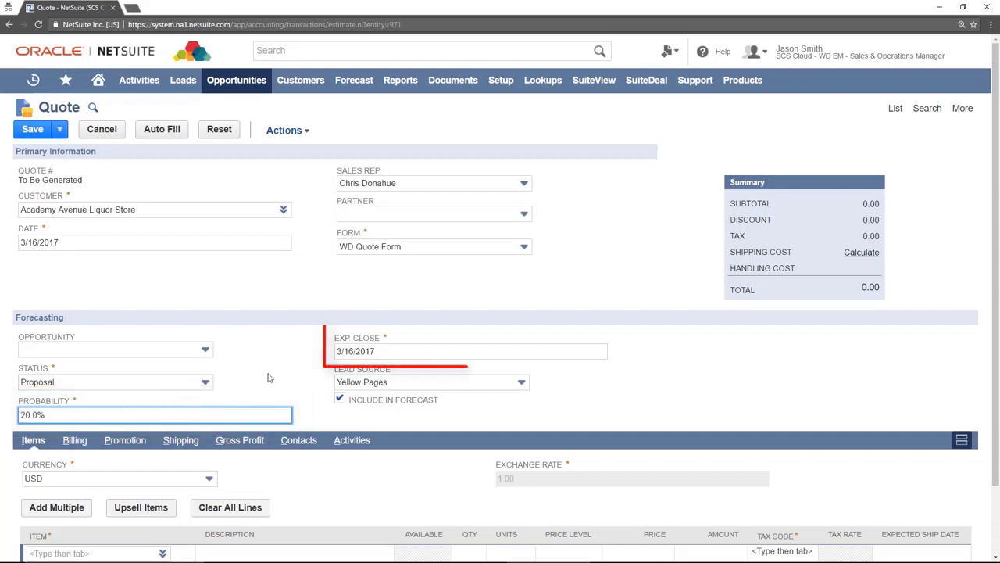
{"action": "left_click", "coordinate": [273, 375]}
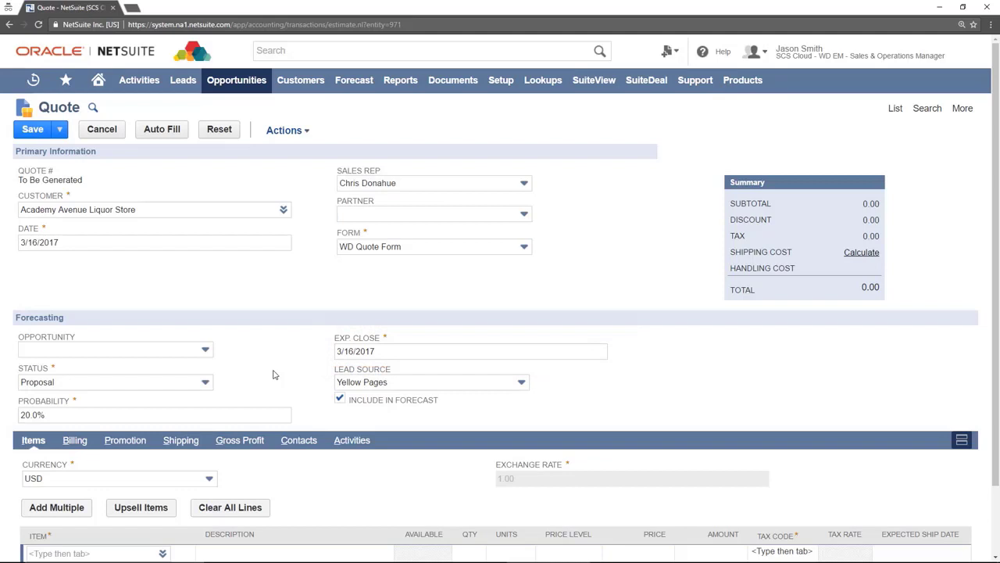
Step: Set expected close to 3/30/2017 and lead source to B2B Lead Nurturing
{"action": "left_click", "coordinate": [387, 349]}
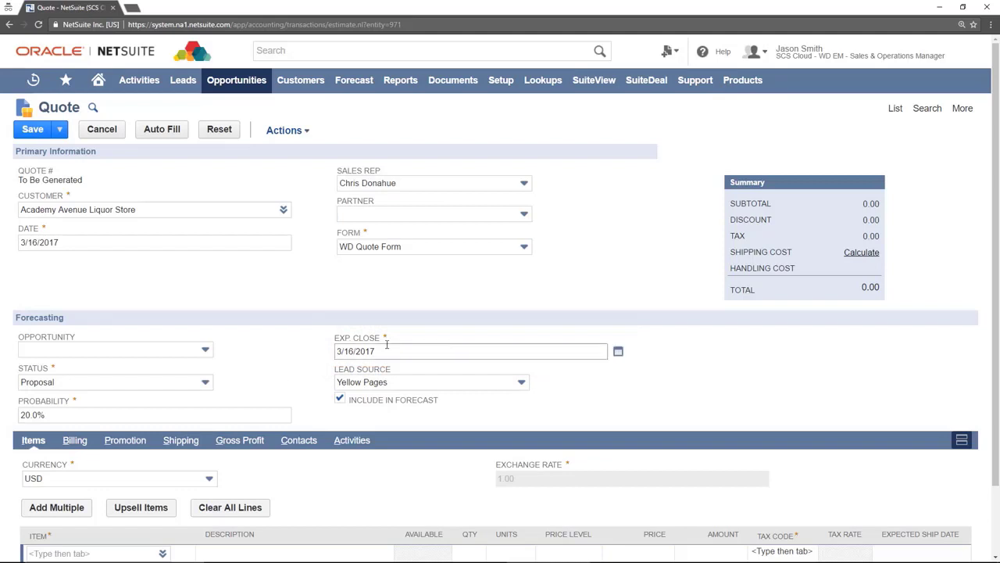
{"action": "left_click", "coordinate": [617, 351]}
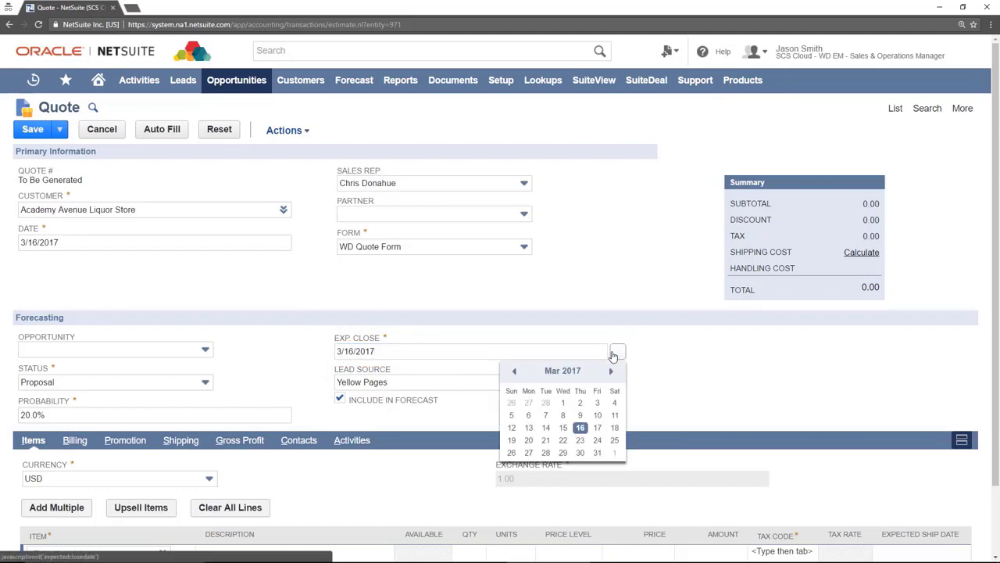
{"action": "left_click", "coordinate": [580, 453]}
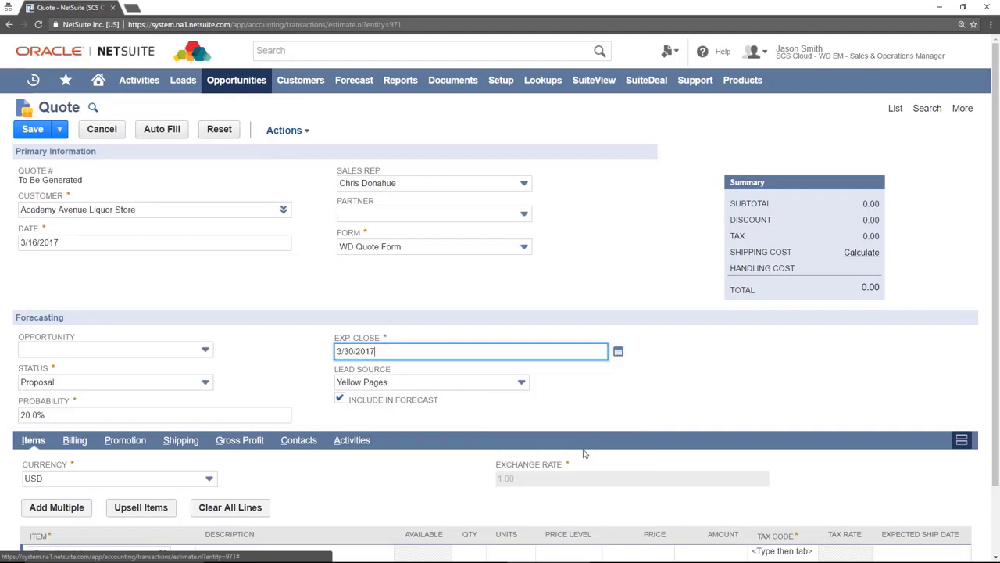
{"action": "left_click", "coordinate": [521, 383]}
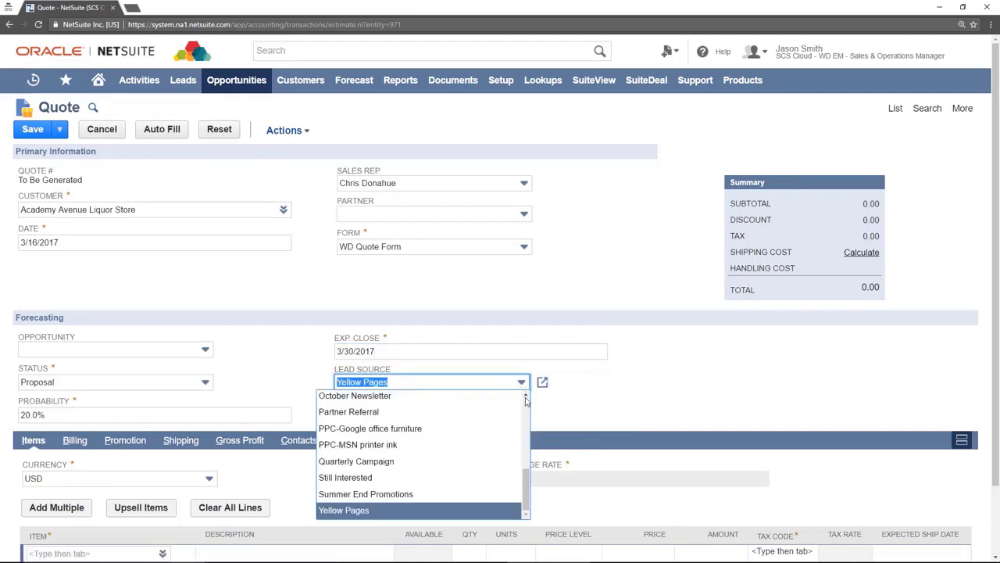
{"action": "left_click_drag", "start_coordinate": [528, 481], "coordinate": [529, 409]}
{"action": "left_click", "coordinate": [481, 431]}
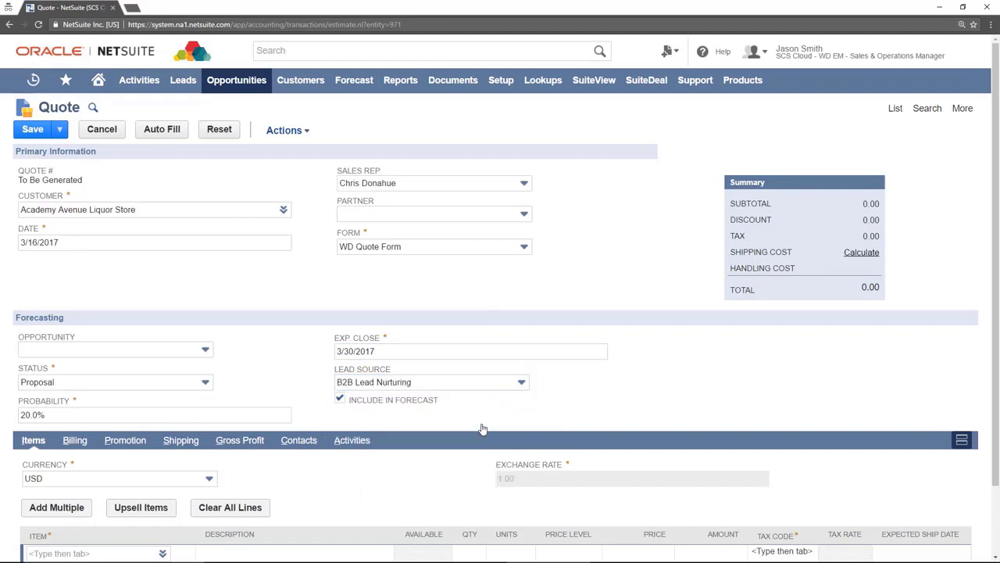
Step: Search the item list for 'lodge' and put Lodge Jacket-L-XL on the first line
{"action": "scroll", "coordinate": [993, 180], "scroll_direction": "down", "scroll_amount": 1}
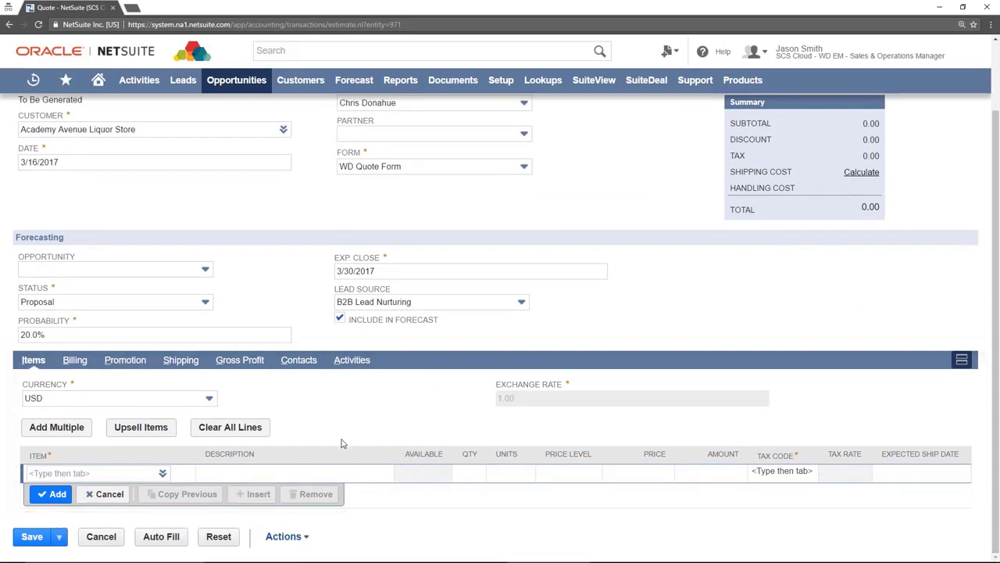
{"action": "left_click", "coordinate": [163, 473]}
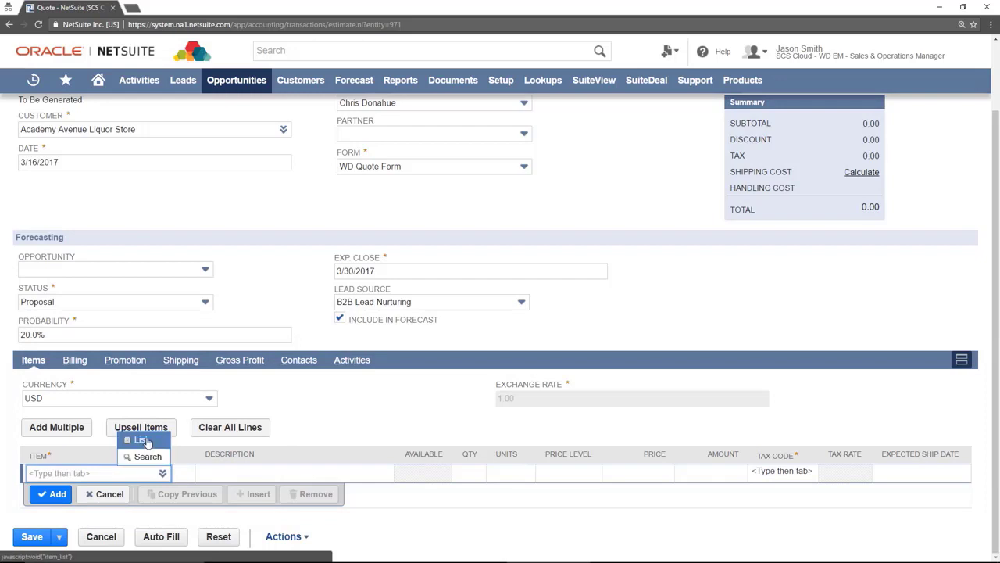
{"action": "left_click", "coordinate": [142, 440]}
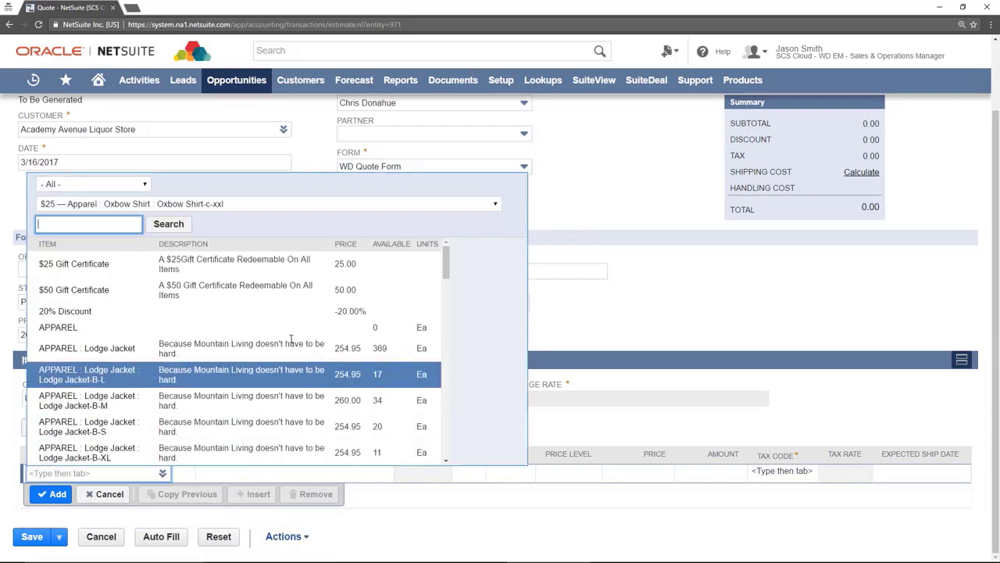
{"action": "left_click_drag", "start_coordinate": [448, 264], "coordinate": [449, 298]}
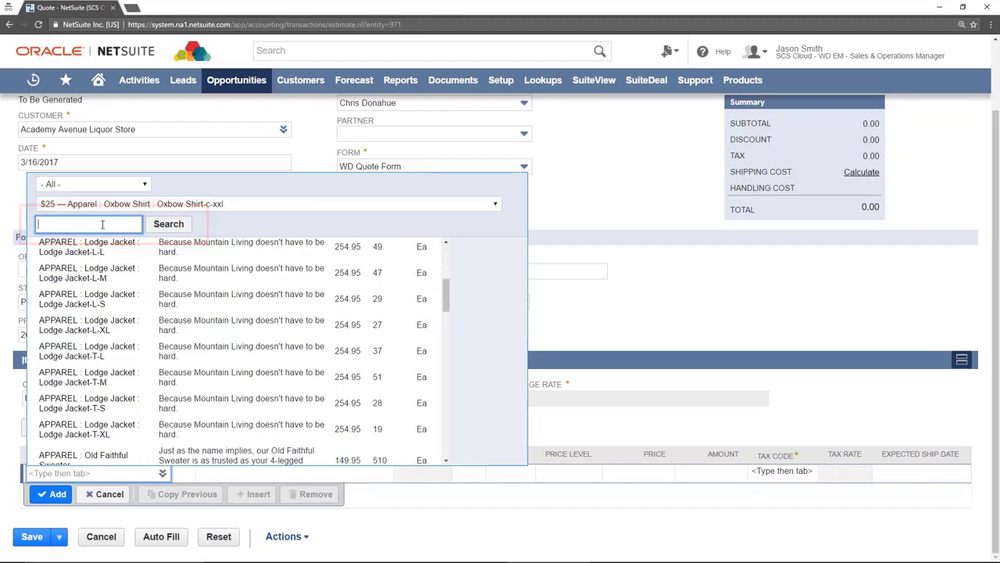
{"action": "type", "text": "ge"}
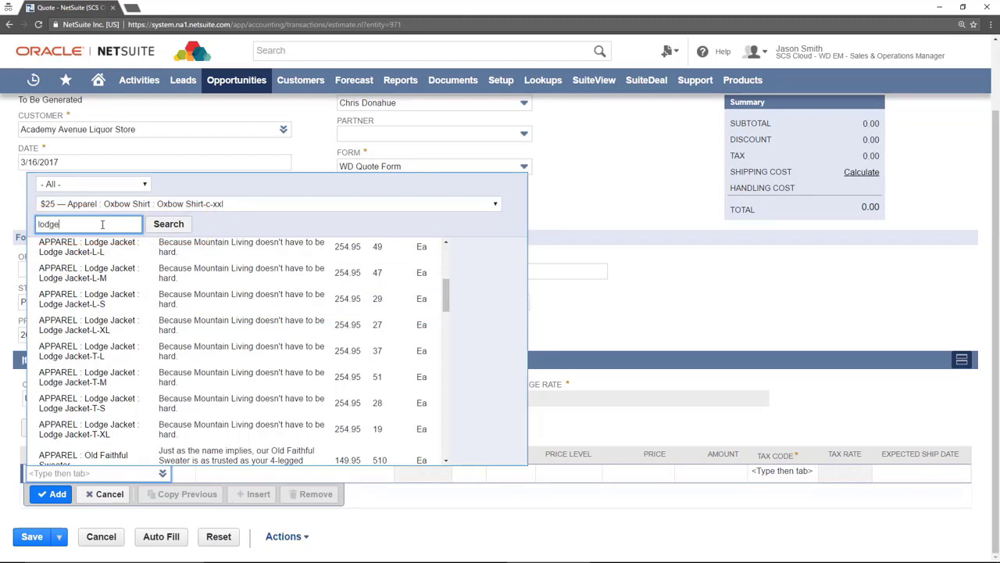
{"action": "left_click", "coordinate": [164, 224]}
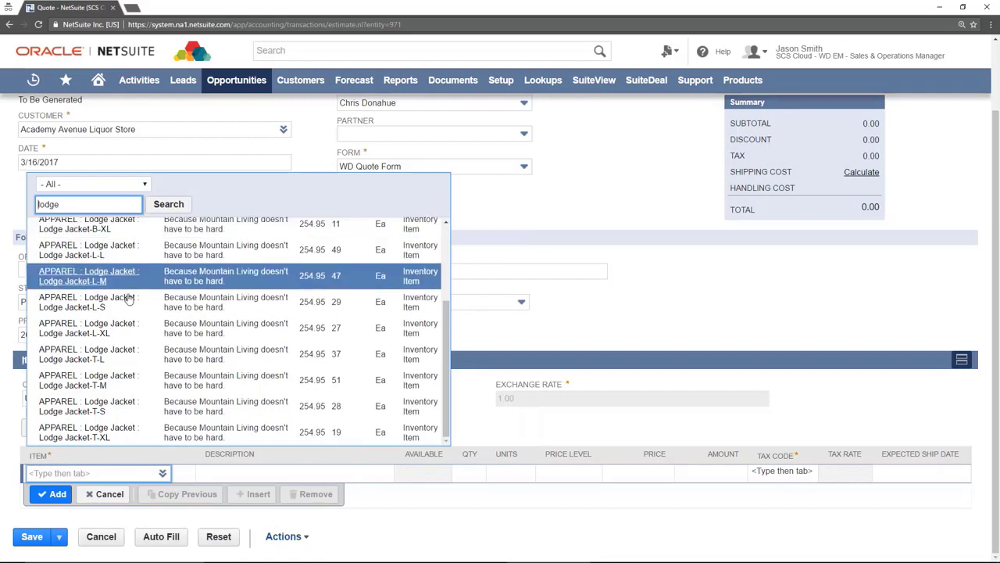
{"action": "left_click", "coordinate": [117, 329]}
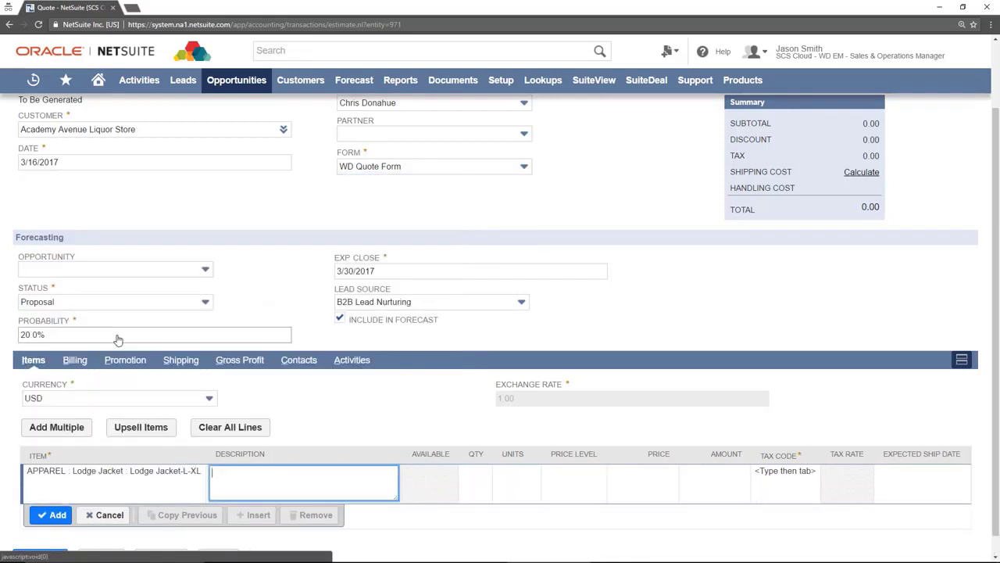
Step: Set the Lodge Jacket line to quantity 5 at 10% Discount Level and add it
{"action": "left_click", "coordinate": [479, 475]}
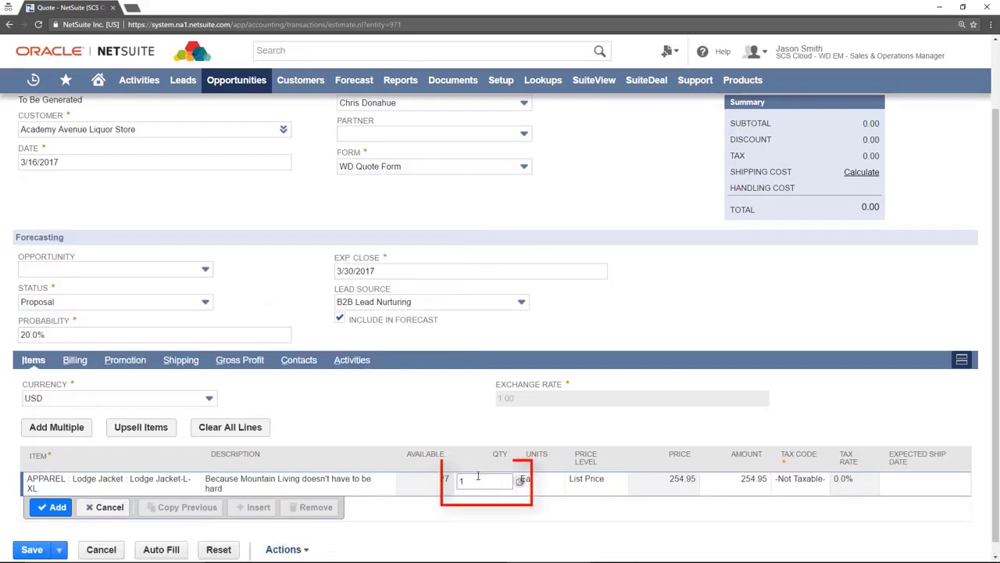
{"action": "double_click", "coordinate": [470, 479]}
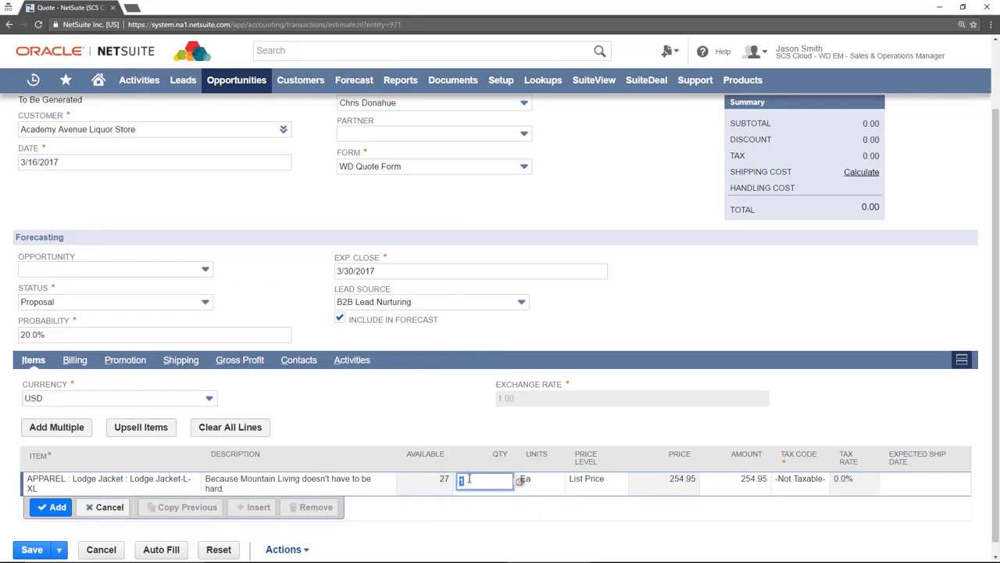
{"action": "left_click", "coordinate": [524, 440]}
{"action": "left_click", "coordinate": [594, 480]}
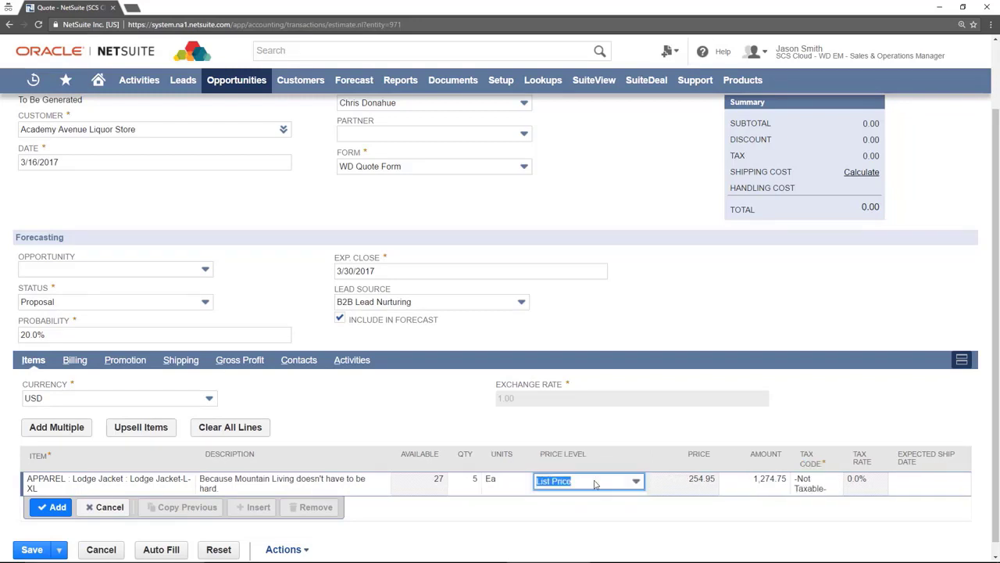
{"action": "left_click", "coordinate": [621, 482]}
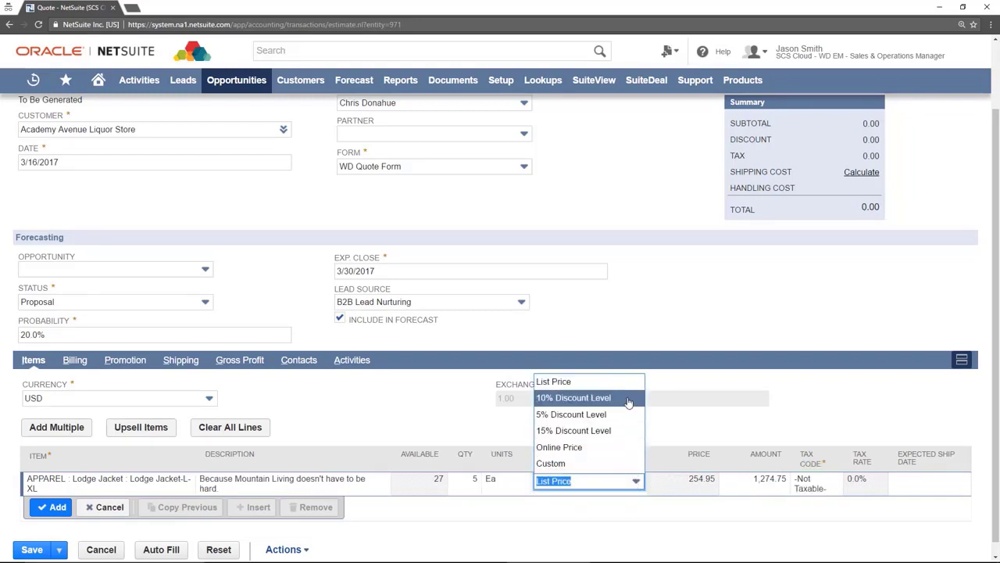
{"action": "left_click", "coordinate": [628, 400]}
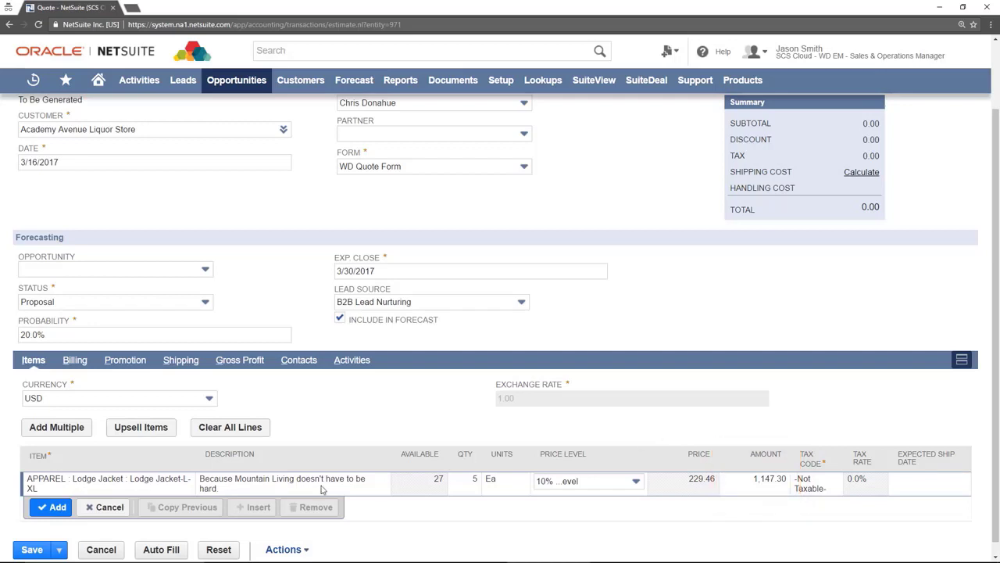
{"action": "left_click", "coordinate": [52, 508]}
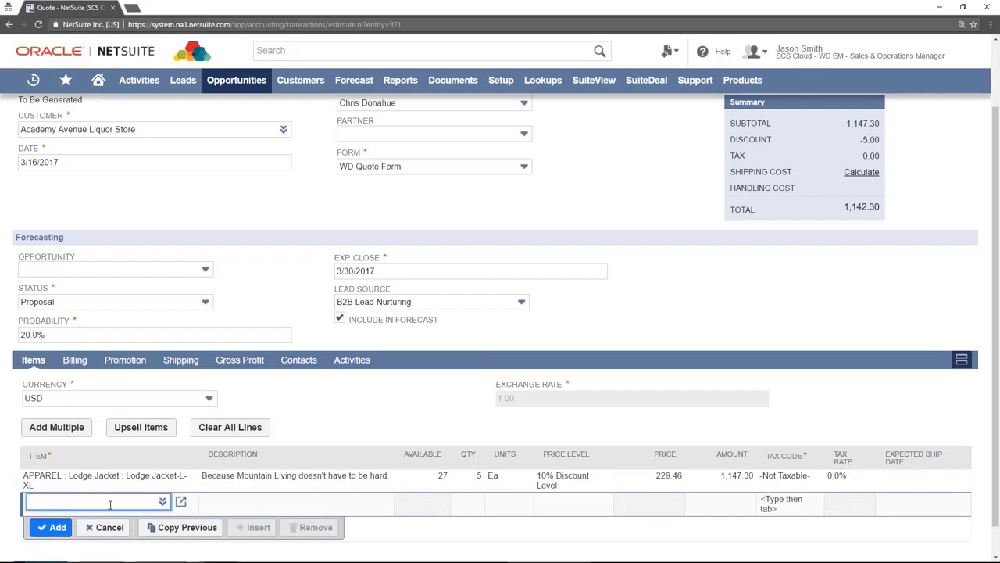
Step: Add an Old Faithful Sweater-CB-S line with quantity 5 at 5% Discount Level
{"action": "left_click", "coordinate": [154, 474]}
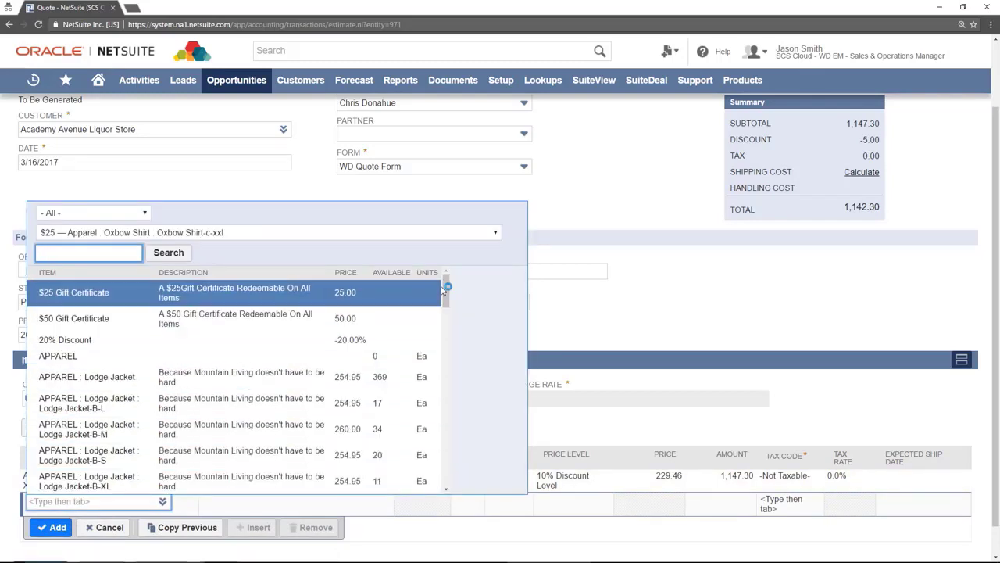
{"action": "left_click_drag", "start_coordinate": [446, 287], "coordinate": [458, 375]}
{"action": "left_click", "coordinate": [86, 382]}
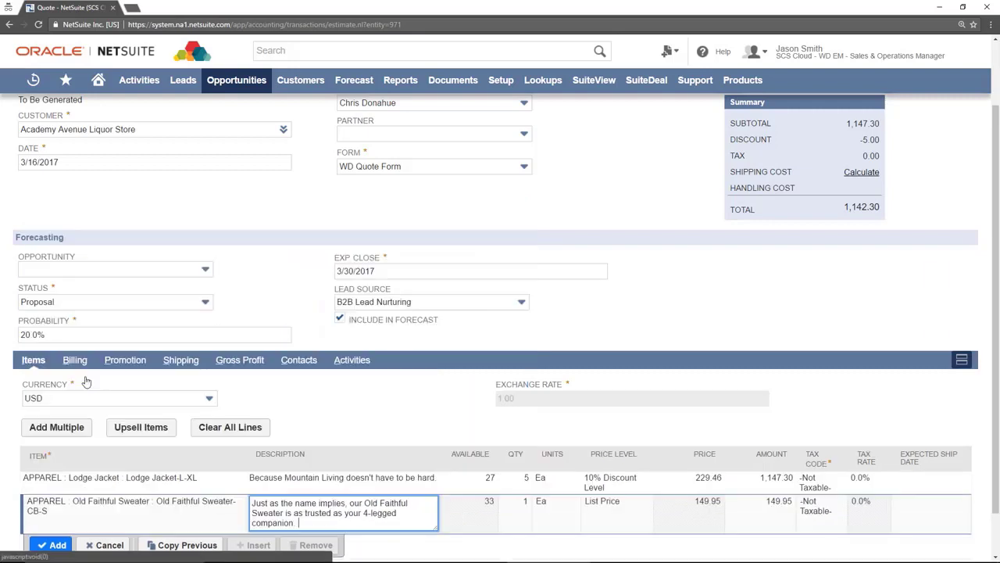
{"action": "left_click", "coordinate": [527, 502]}
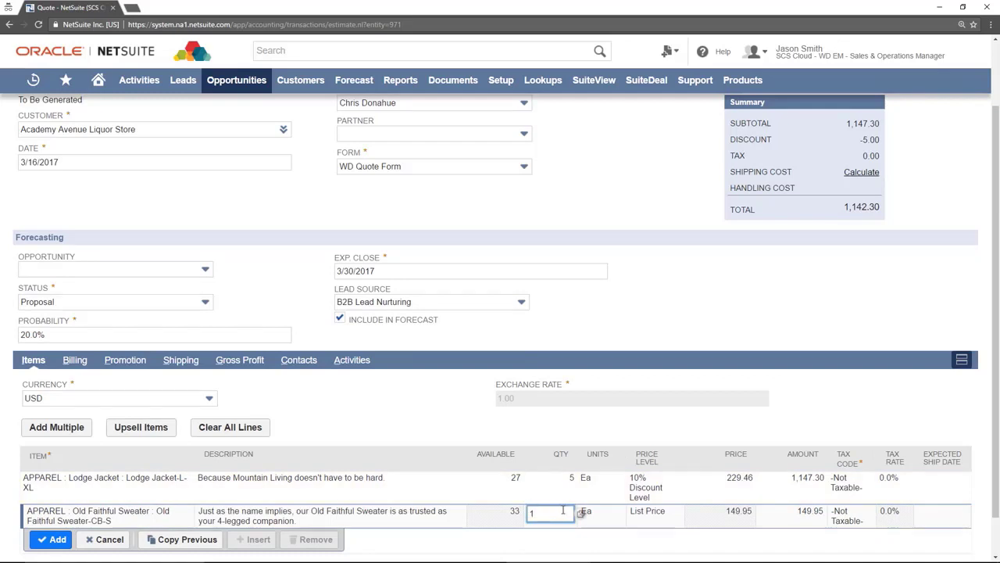
{"action": "left_click", "coordinate": [621, 512]}
{"action": "left_click", "coordinate": [651, 513]}
{"action": "left_click", "coordinate": [671, 505]}
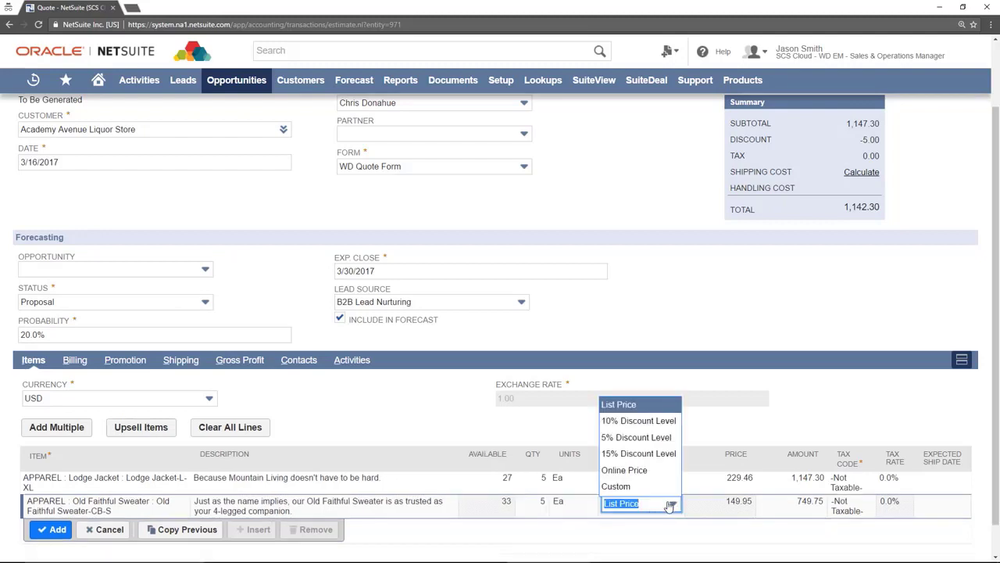
{"action": "left_click", "coordinate": [633, 438]}
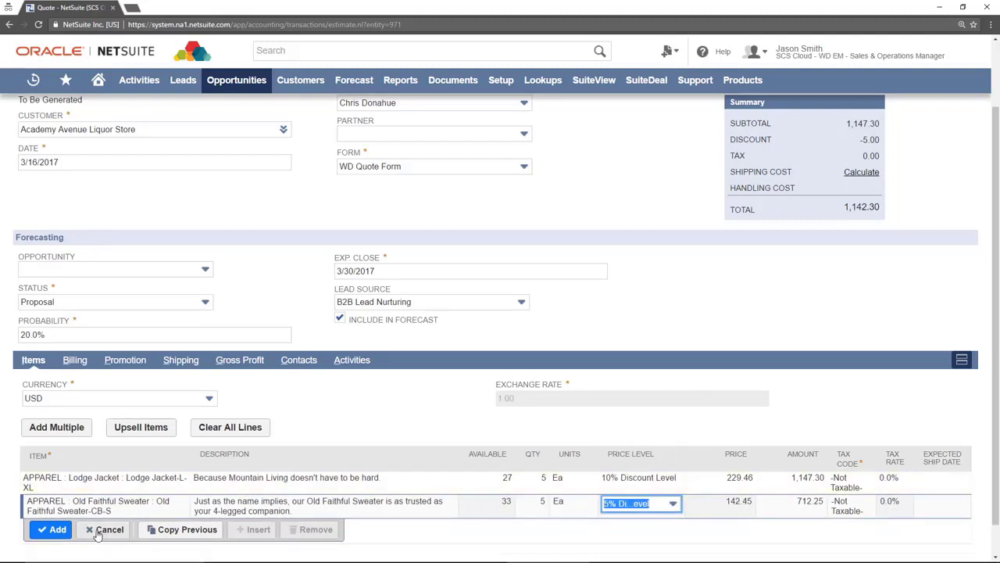
{"action": "left_click", "coordinate": [52, 529]}
{"action": "left_click", "coordinate": [163, 526]}
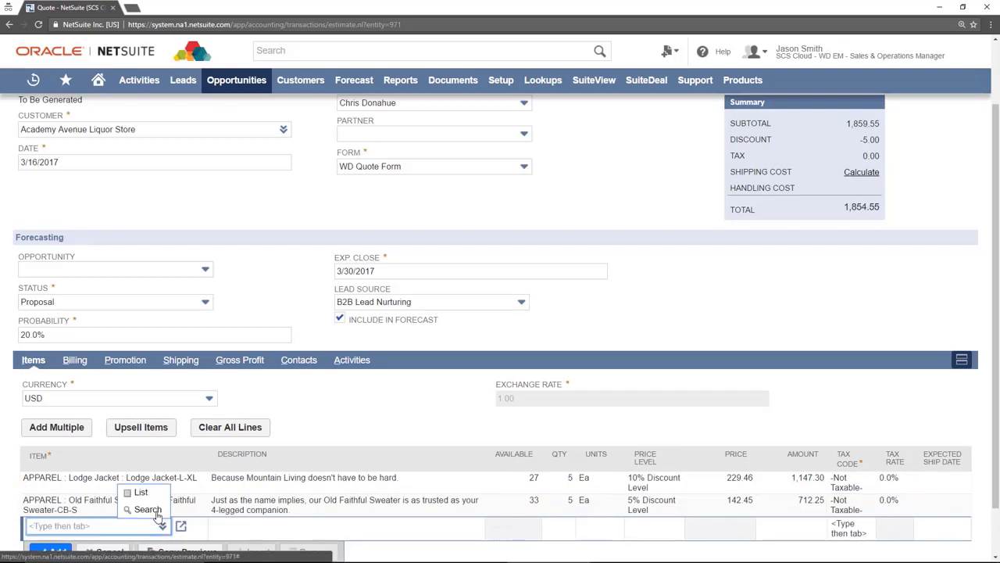
Step: Switch the item list to the LCD TVs group and pick LG 55LW6500 for the new line
{"action": "left_click", "coordinate": [148, 492]}
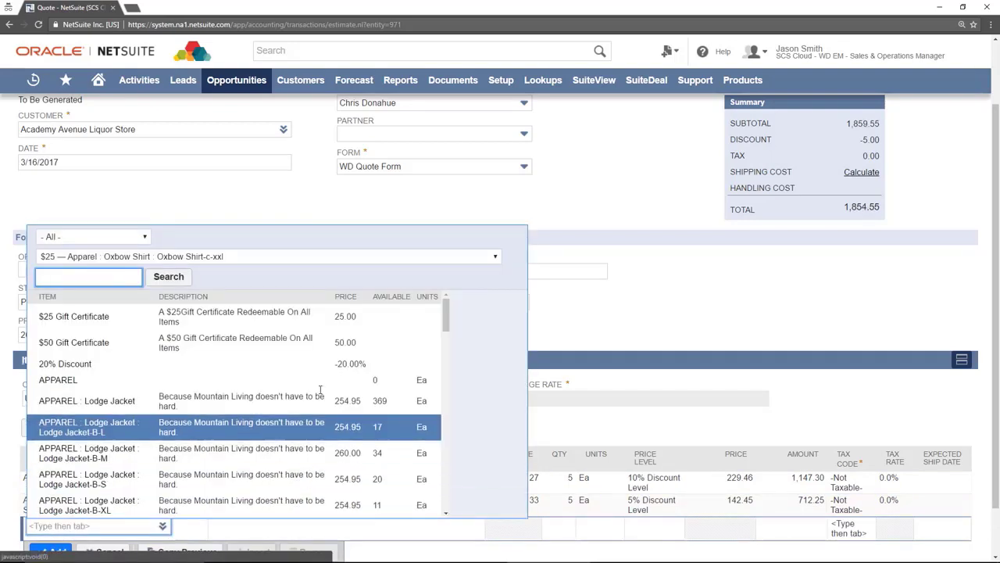
{"action": "left_click_drag", "start_coordinate": [445, 315], "coordinate": [452, 494]}
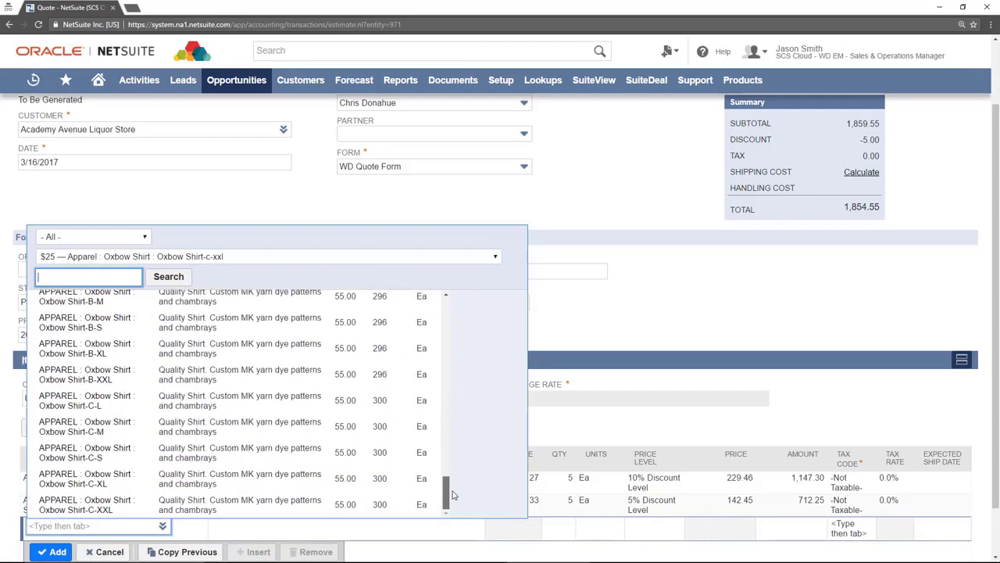
{"action": "left_click", "coordinate": [246, 258]}
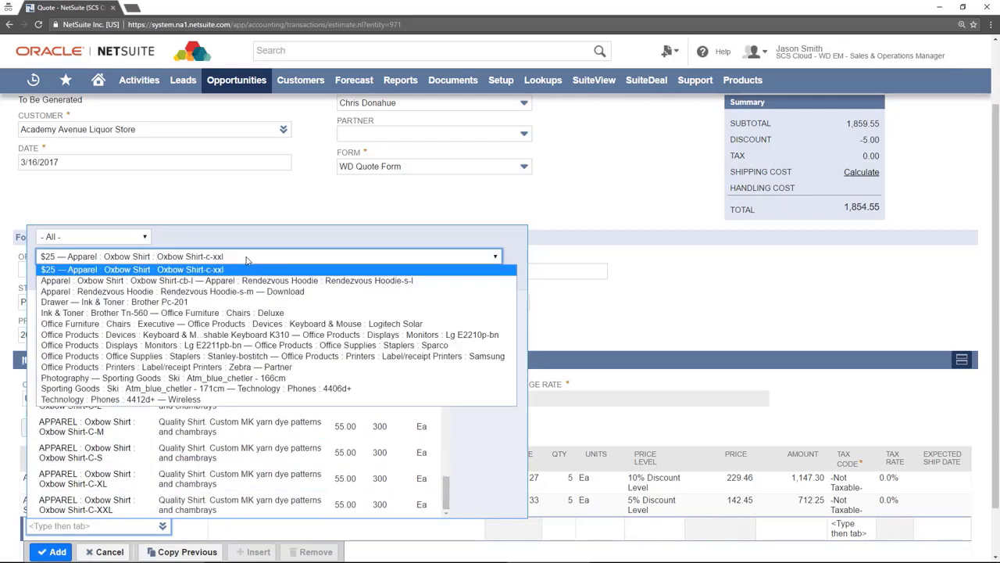
{"action": "left_click", "coordinate": [225, 336]}
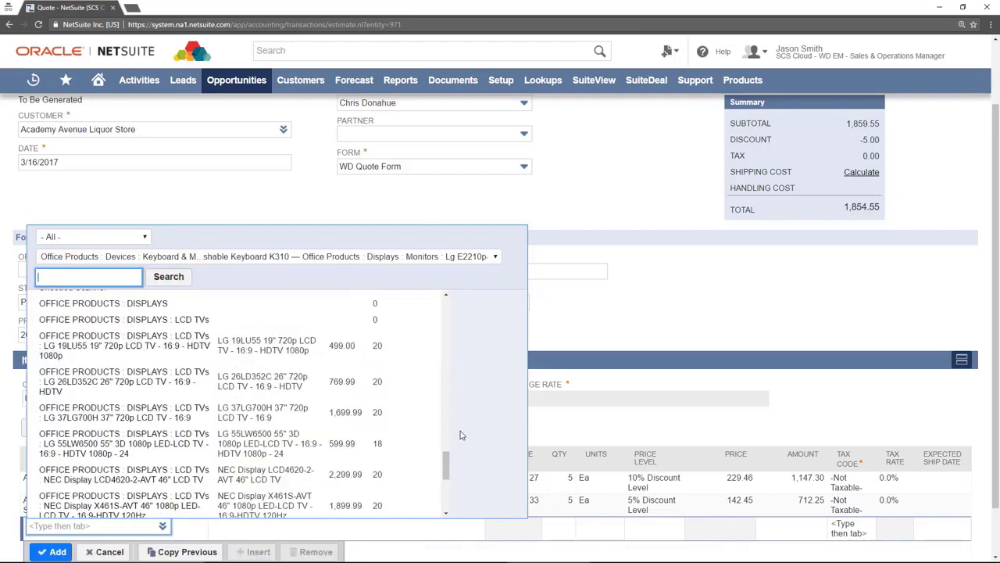
{"action": "left_click", "coordinate": [196, 444]}
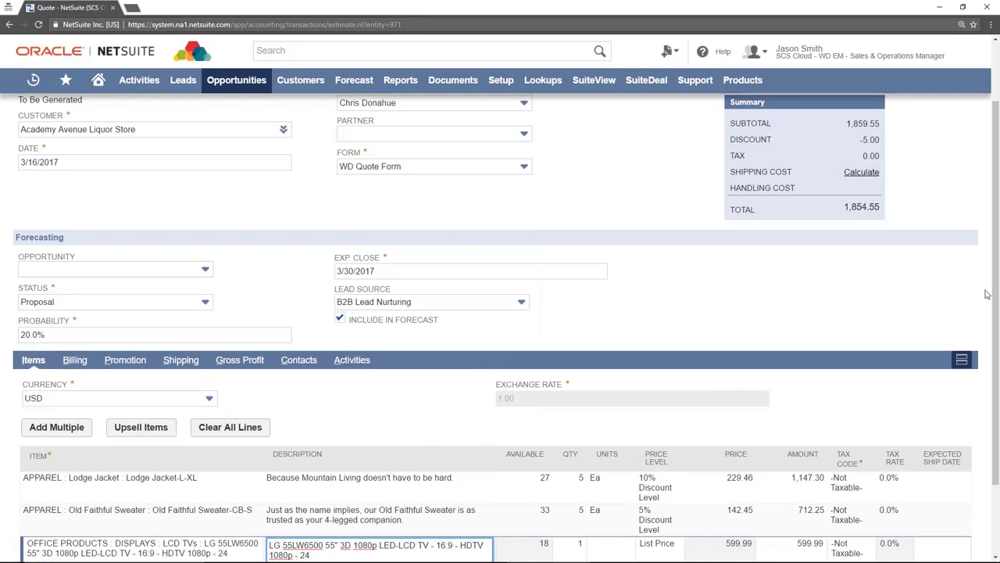
Step: Set the TV line to quantity 5 at 15% Discount Level and add it
{"action": "scroll", "coordinate": [996, 280], "scroll_direction": "down", "scroll_amount": 2}
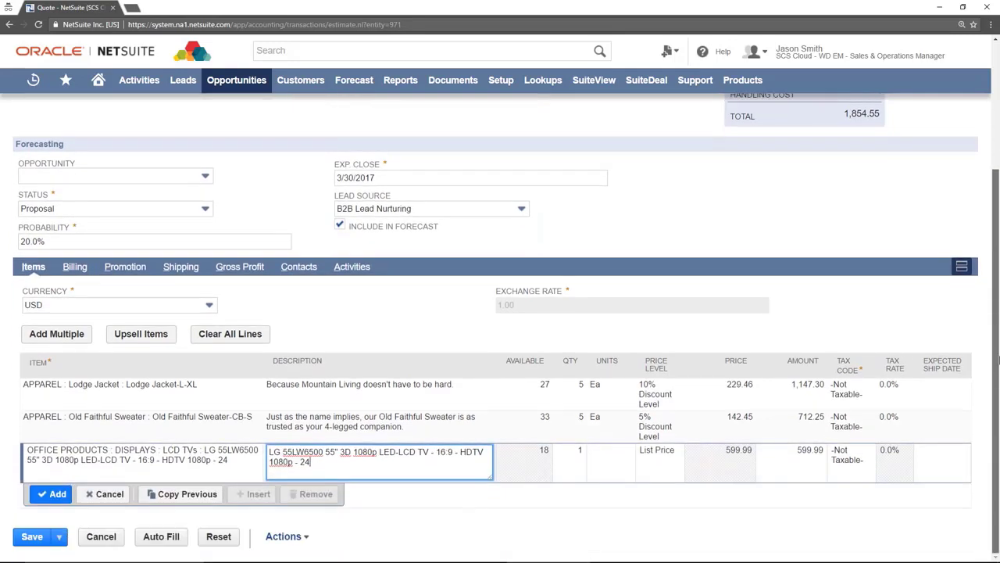
{"action": "left_click", "coordinate": [580, 459]}
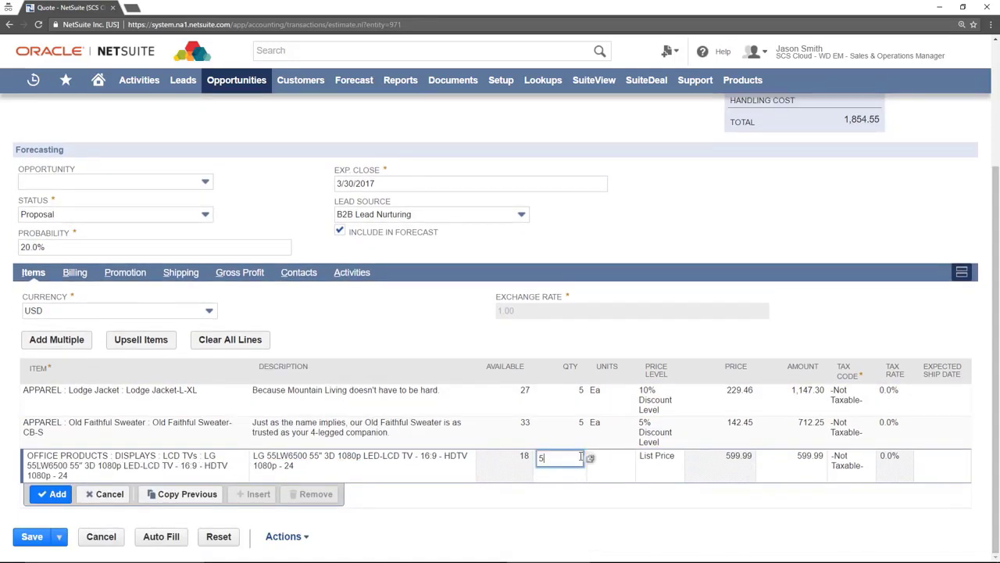
{"action": "left_click", "coordinate": [667, 467]}
{"action": "left_click", "coordinate": [672, 460]}
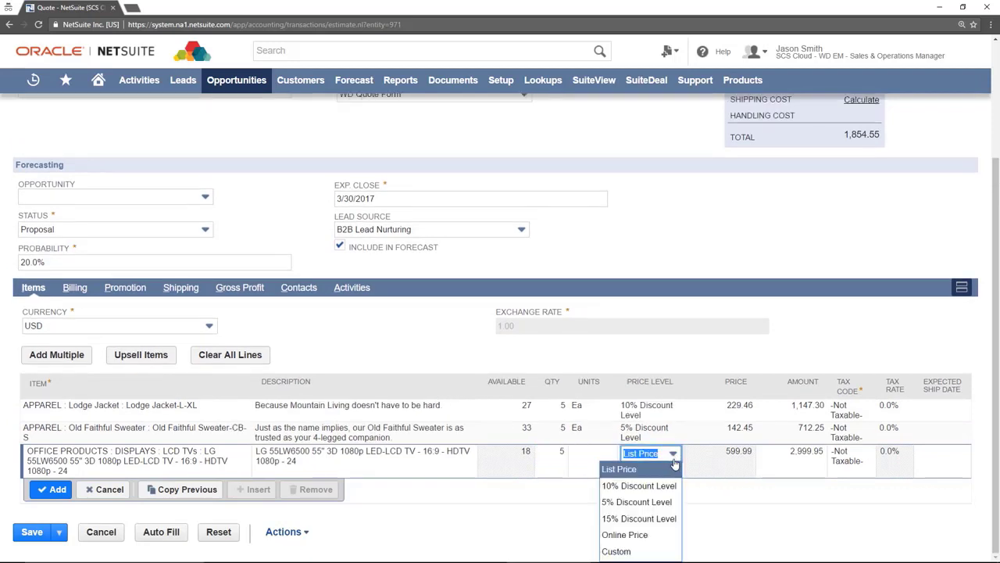
{"action": "left_click", "coordinate": [639, 519]}
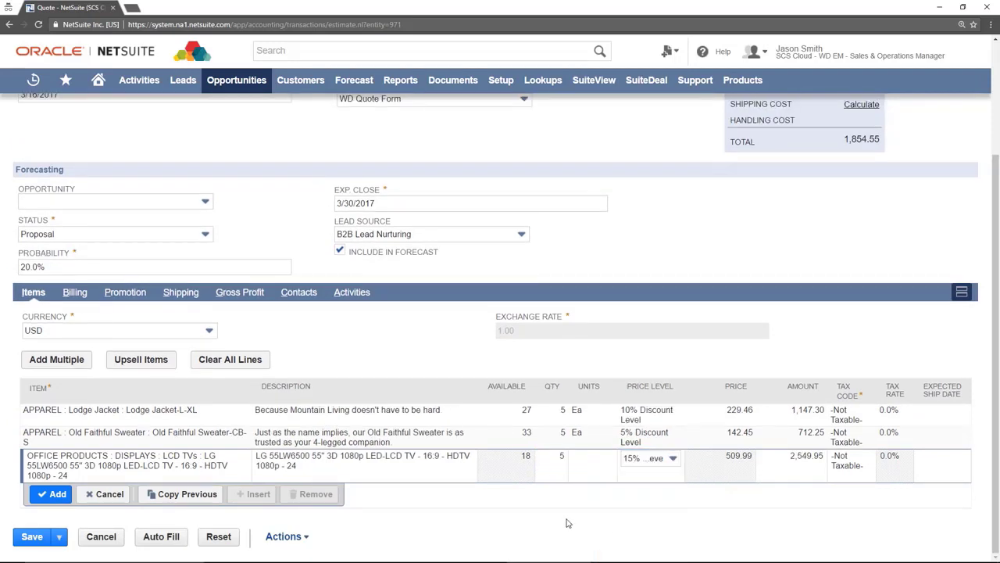
{"action": "left_click", "coordinate": [56, 497]}
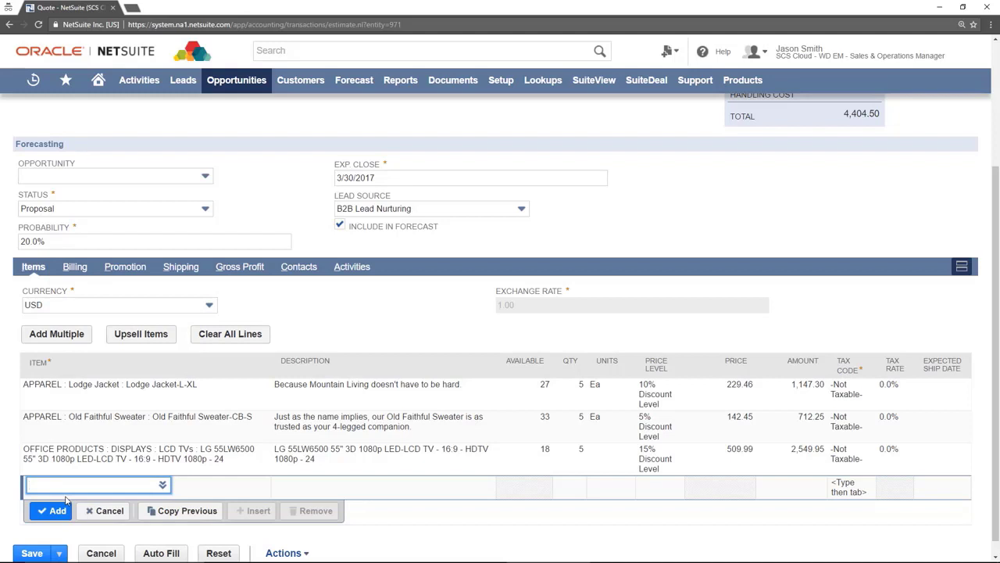
Step: Change the billing terms from 1% 10 Net 30 to Net 30
{"action": "left_click", "coordinate": [77, 269]}
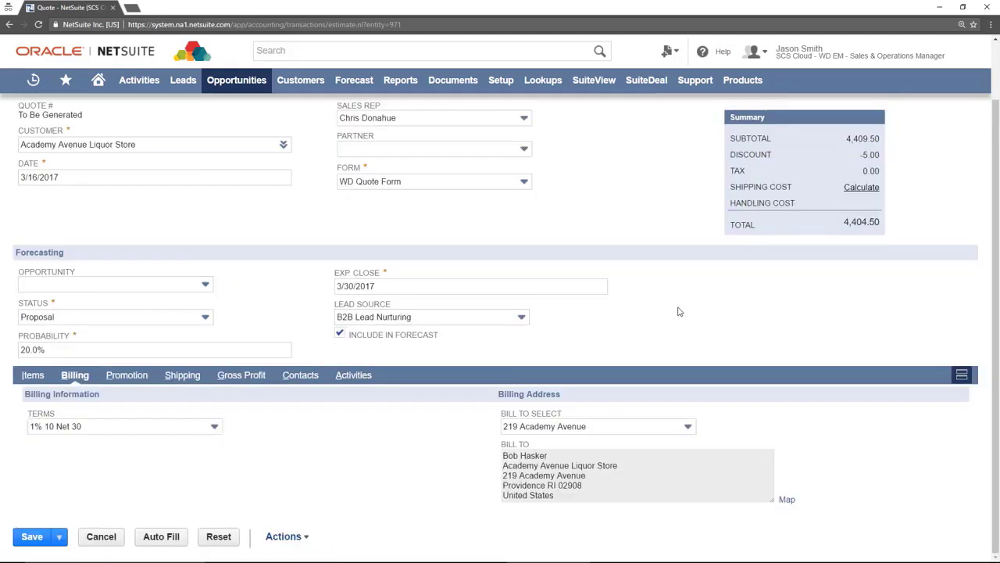
{"action": "left_click", "coordinate": [192, 428]}
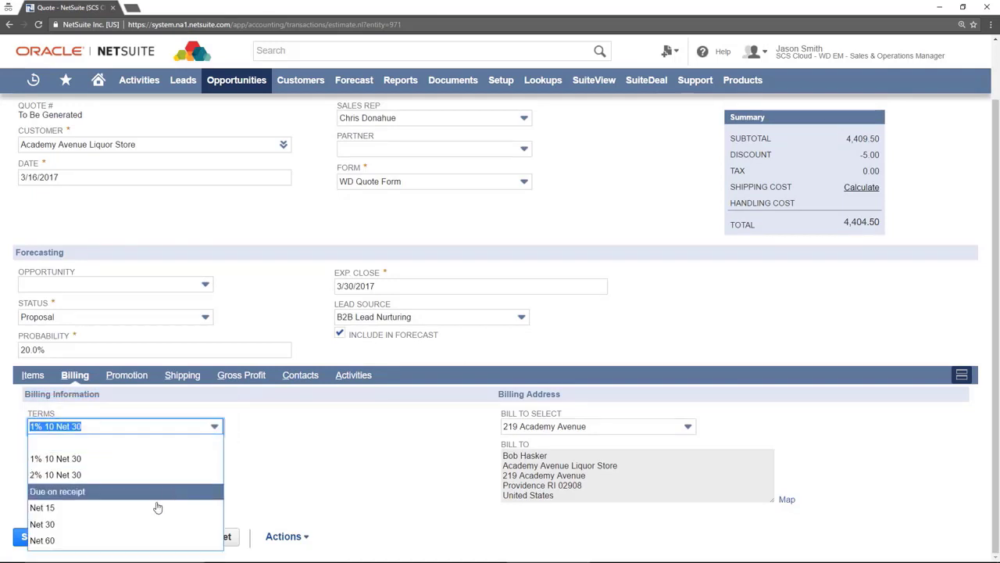
{"action": "left_click", "coordinate": [141, 531]}
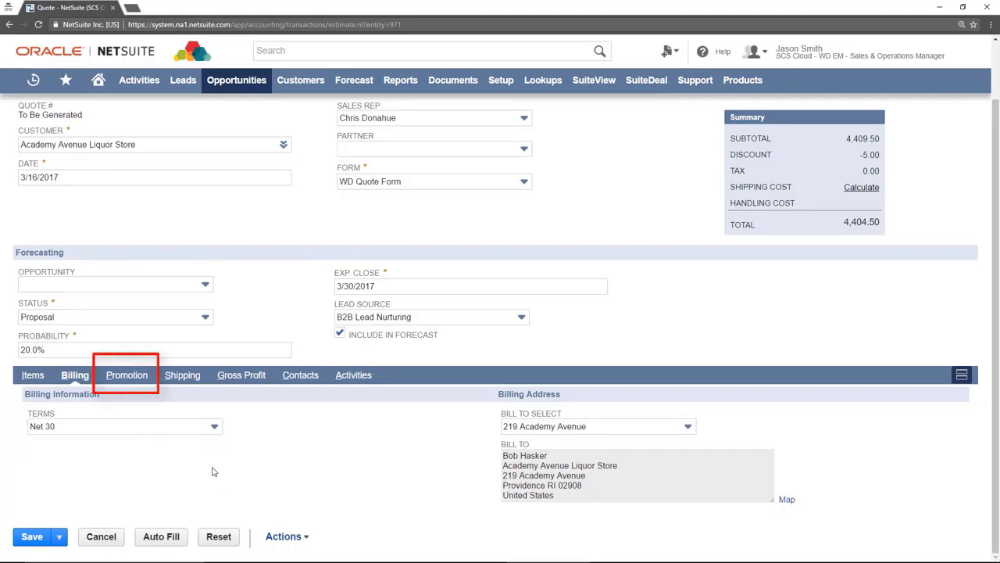
Step: Apply the 10% OFF promotion with Standard 10% Discount, bringing the total to 3,968.55
{"action": "left_click", "coordinate": [123, 375]}
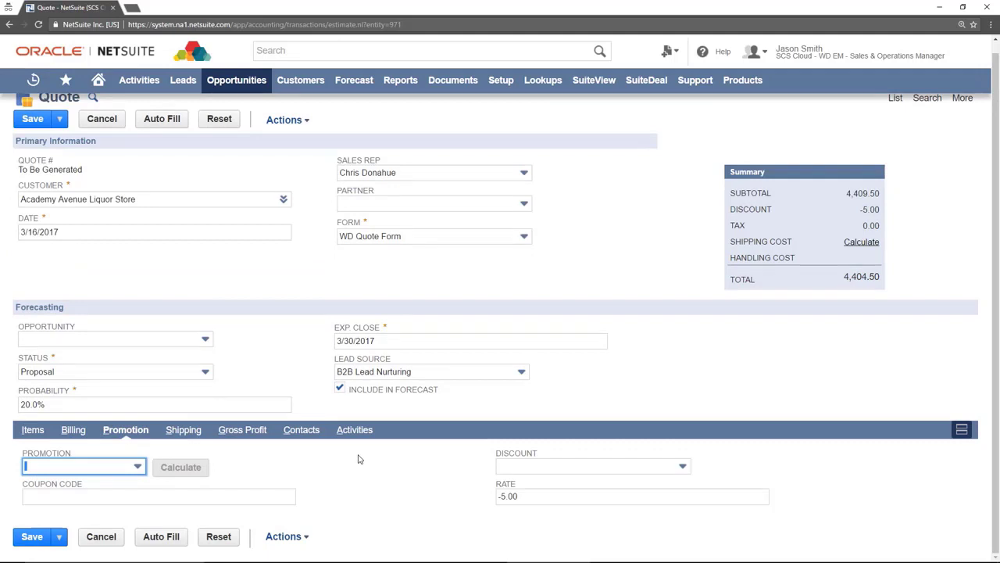
{"action": "left_click", "coordinate": [138, 466]}
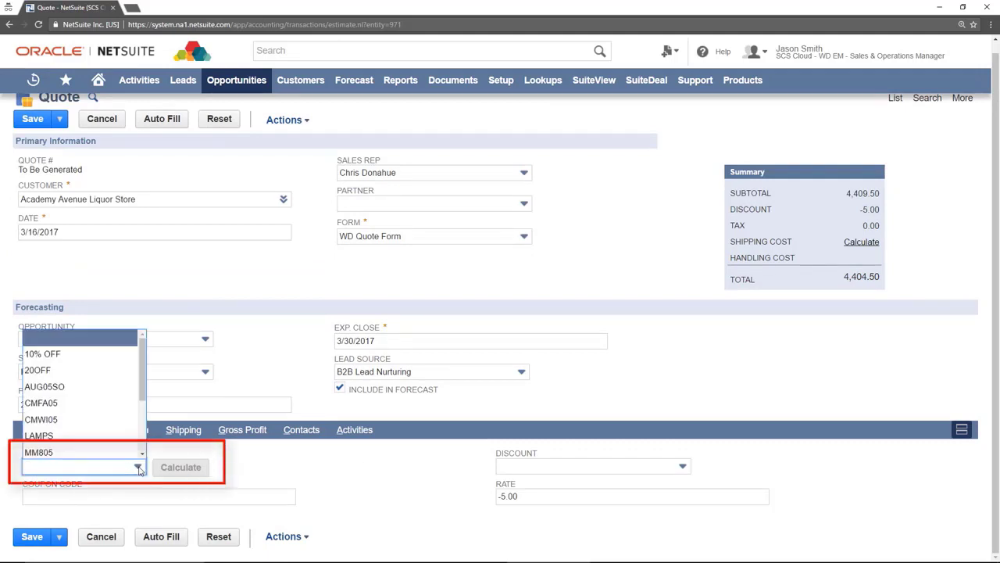
{"action": "left_click", "coordinate": [86, 357]}
{"action": "left_click", "coordinate": [269, 477]}
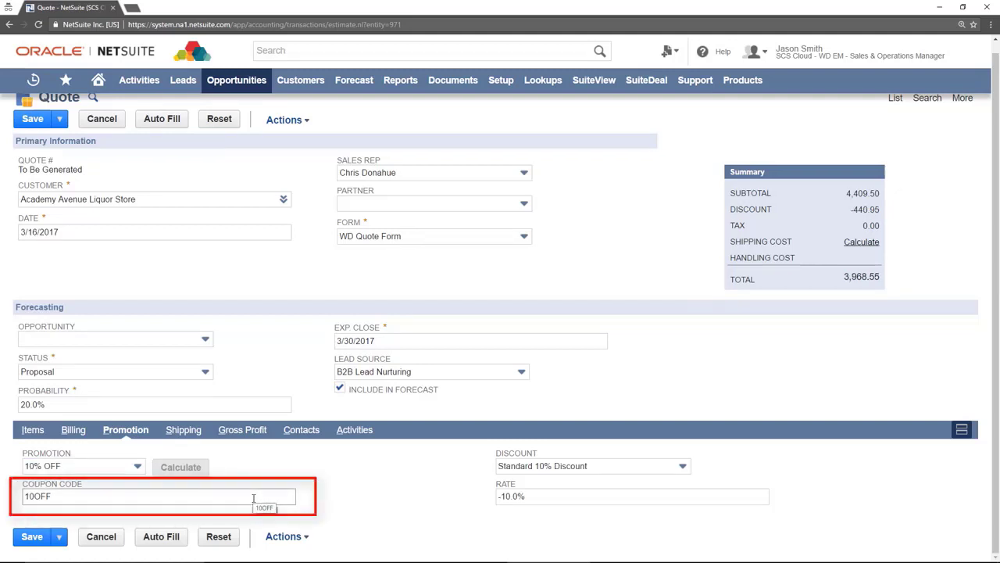
{"action": "left_click", "coordinate": [683, 467]}
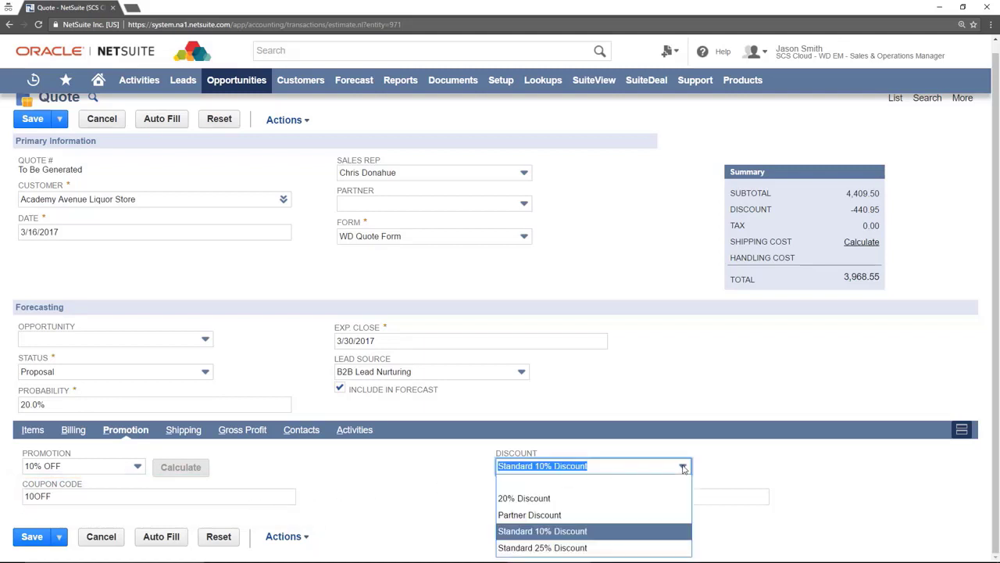
{"action": "left_click", "coordinate": [663, 531]}
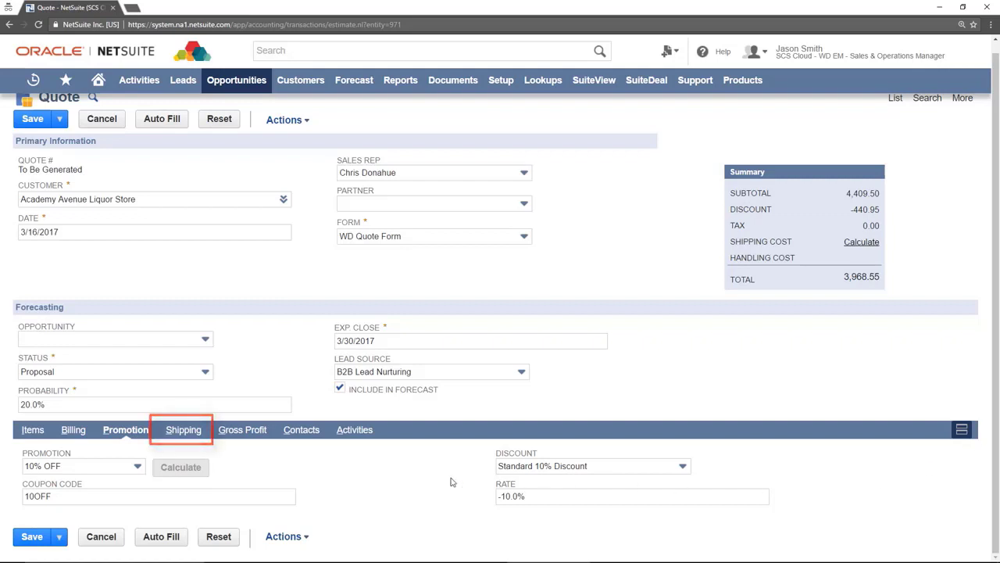
Step: Review the quote's Shipping, Gross Profit (-531.40) and Contacts sections
{"action": "left_click", "coordinate": [180, 431]}
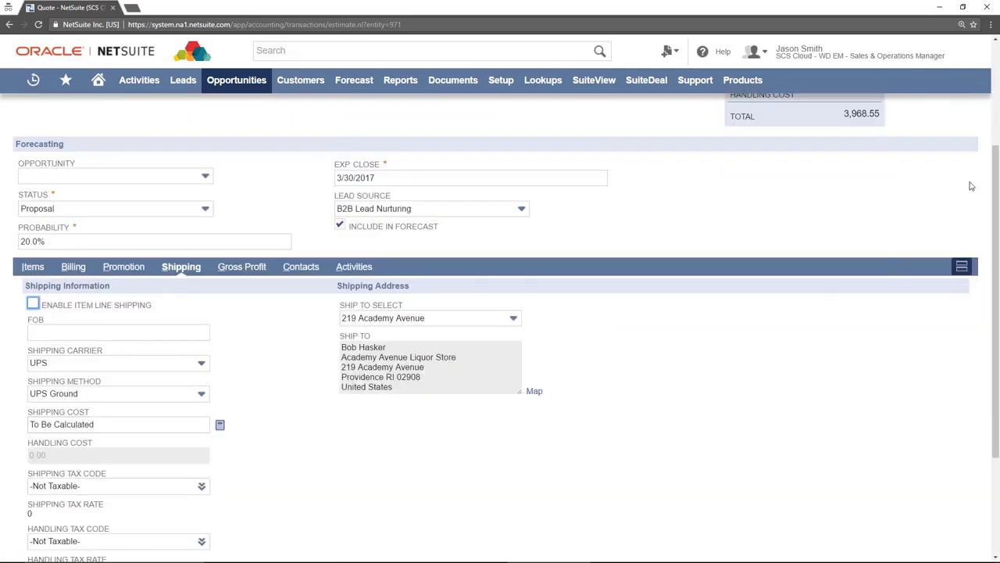
{"action": "left_click_drag", "start_coordinate": [997, 180], "coordinate": [996, 262]}
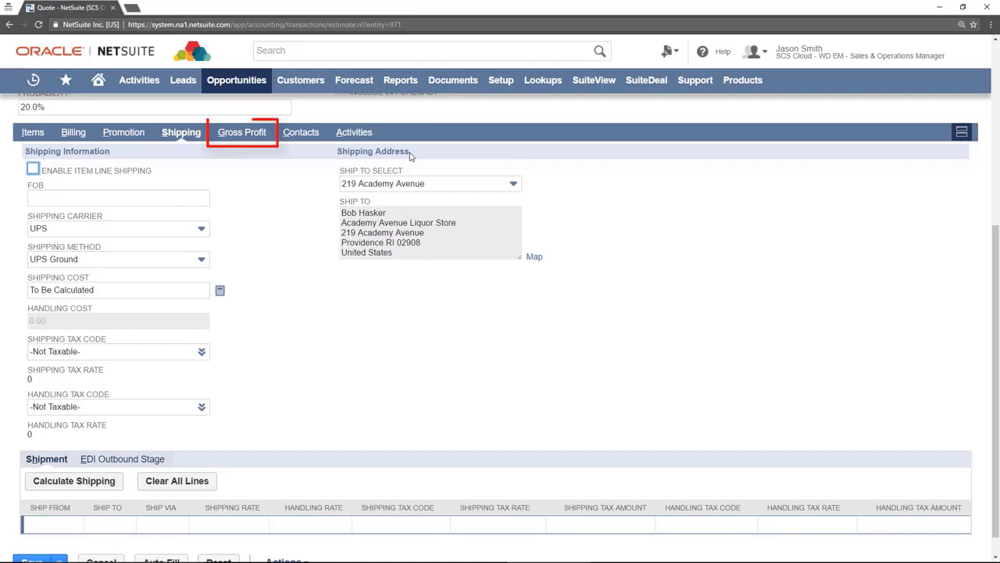
{"action": "left_click", "coordinate": [246, 138]}
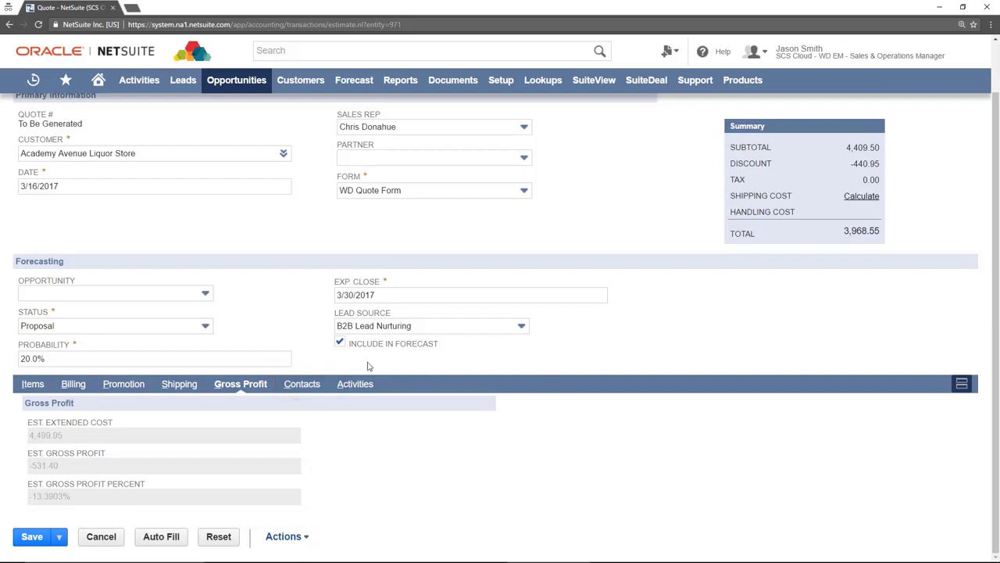
{"action": "left_click", "coordinate": [302, 385]}
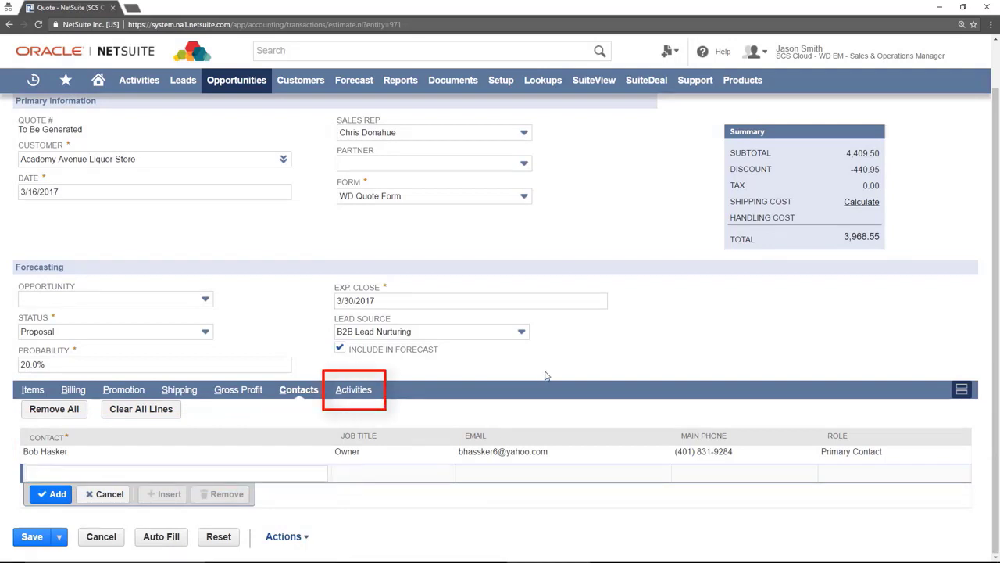
Step: Tick To Be E-mailed under Activities and save the quote
{"action": "left_click", "coordinate": [353, 390]}
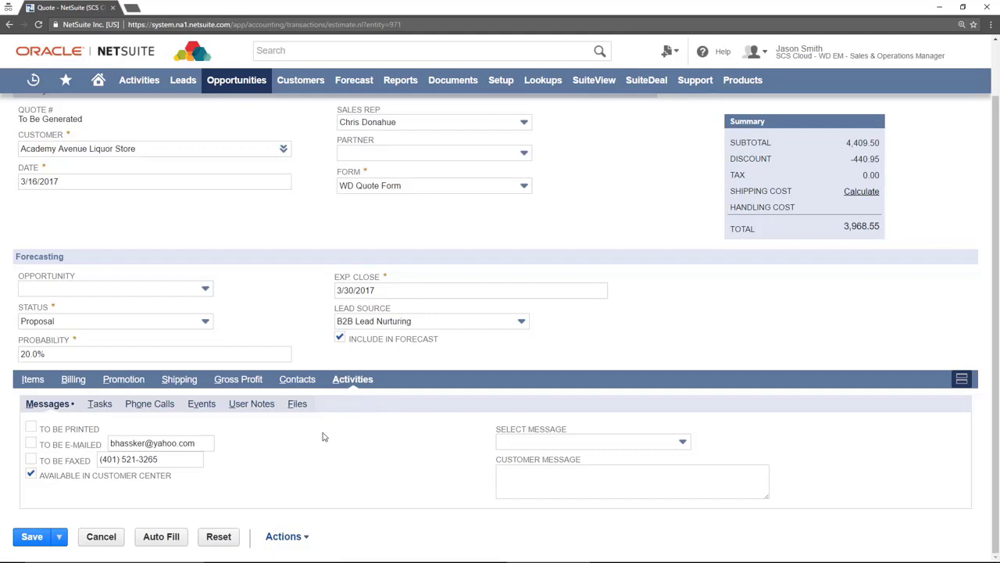
{"action": "left_click", "coordinate": [30, 443]}
{"action": "left_click", "coordinate": [32, 536]}
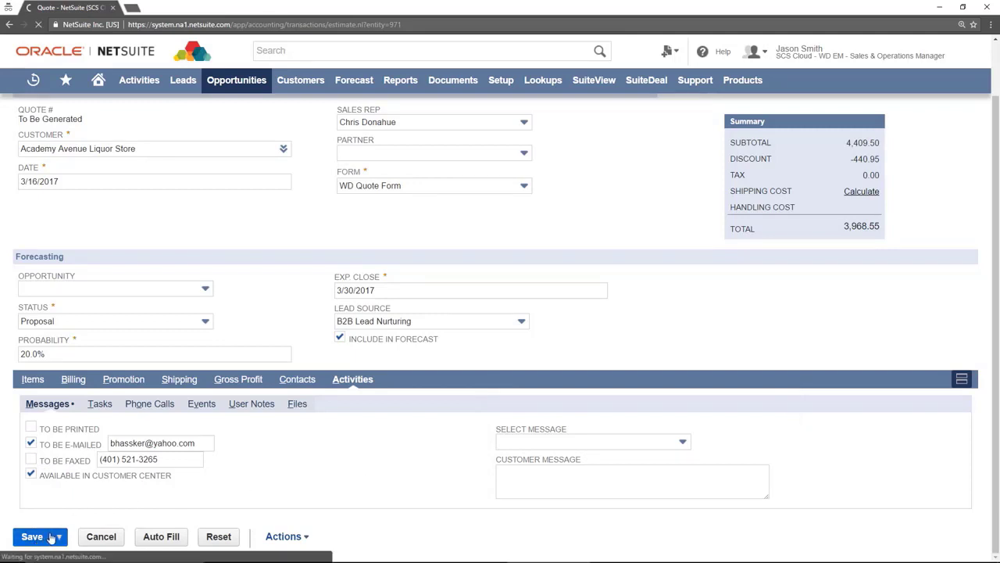